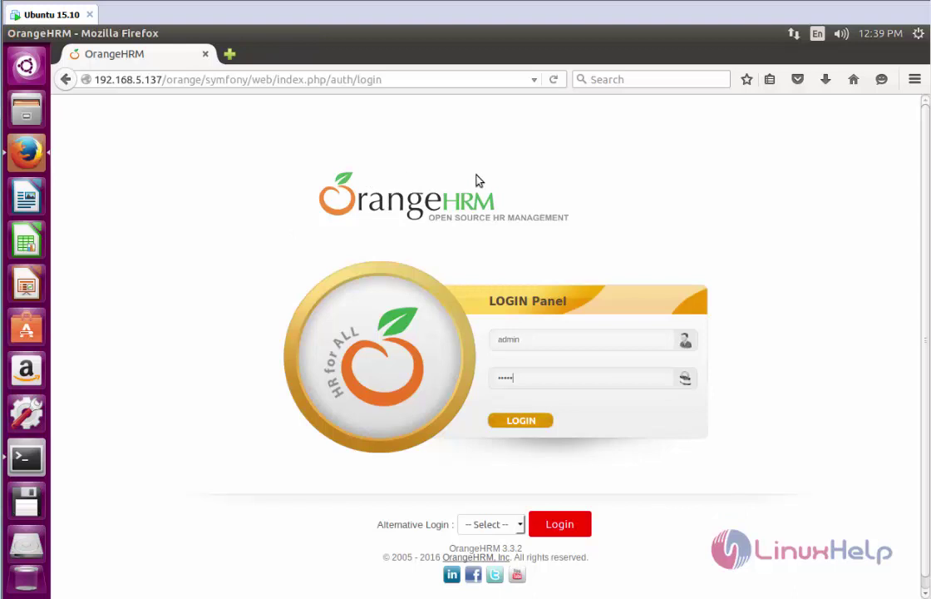
Log in to OrangeHRM as the administrator using the pre-filled username and password
{"action": "left_click", "coordinate": [529, 426]}
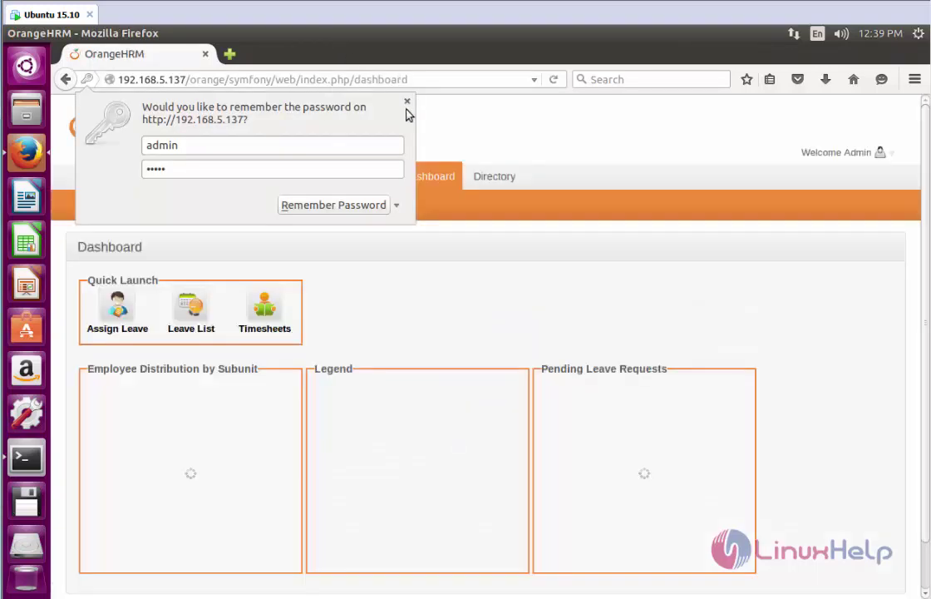
Dismiss Firefox's remember-password prompt and go to PIM's Employee List
{"action": "left_click", "coordinate": [408, 103]}
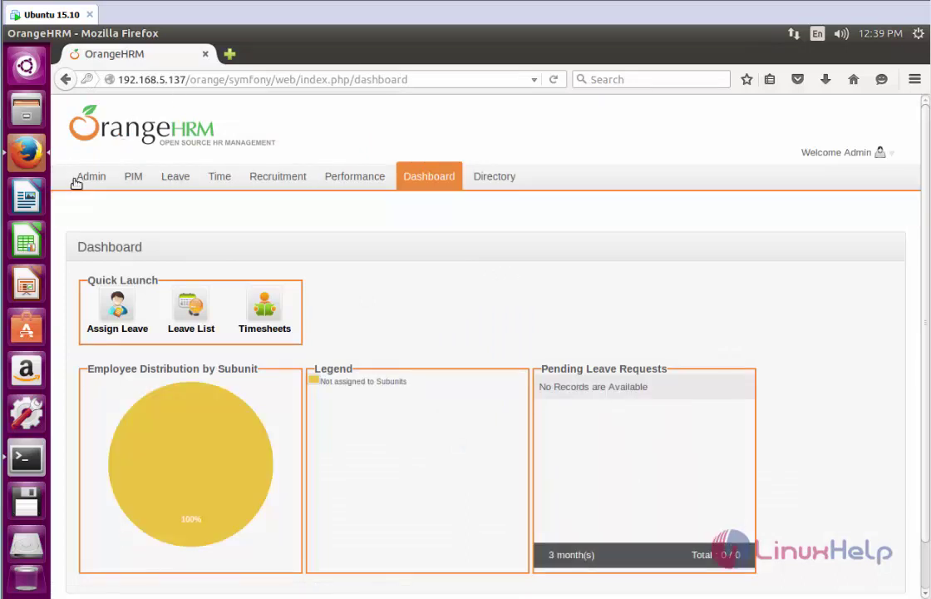
{"action": "mouse_move", "coordinate": [135, 186]}
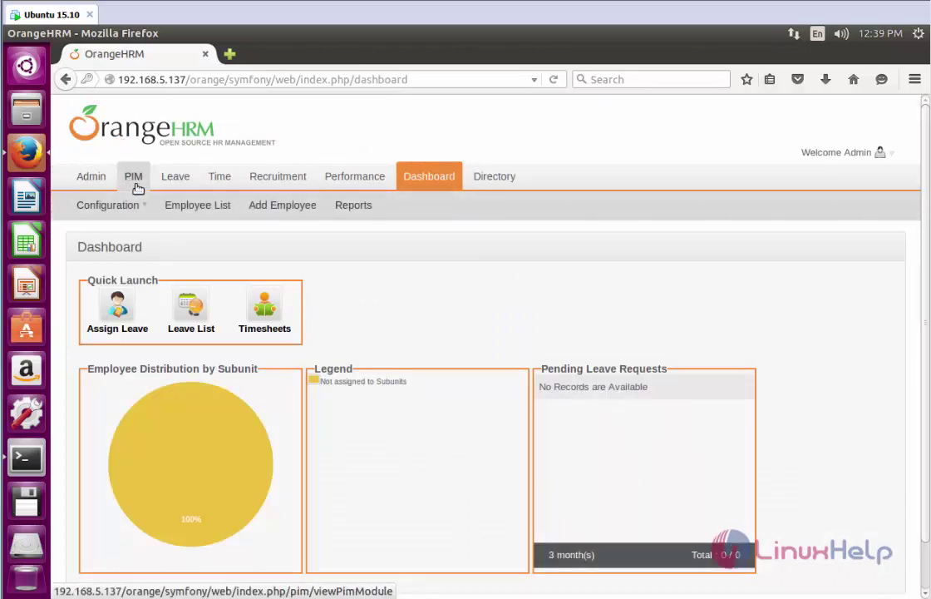
{"action": "left_click", "coordinate": [171, 213]}
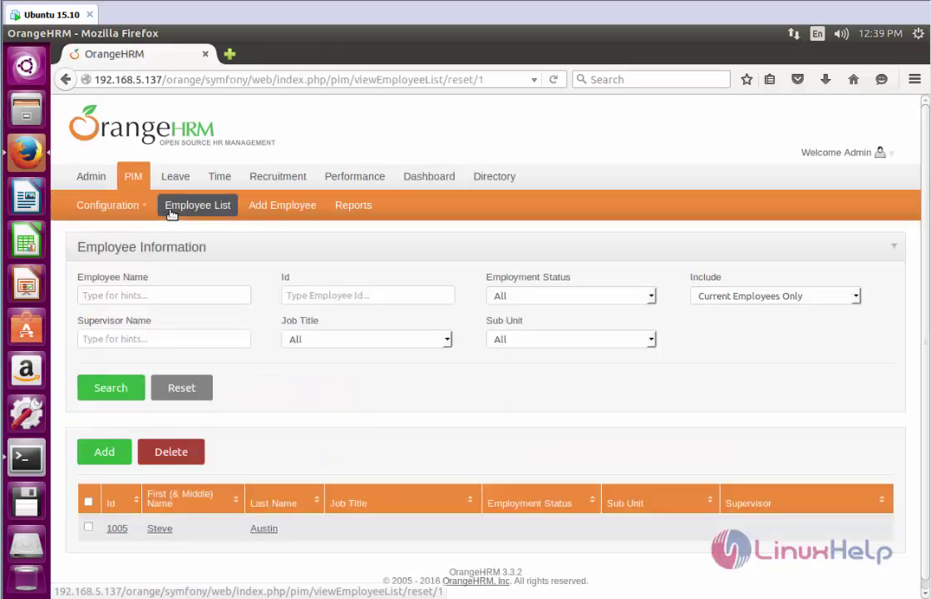
{"action": "scroll", "coordinate": [328, 399], "scroll_direction": "down", "scroll_amount": 1}
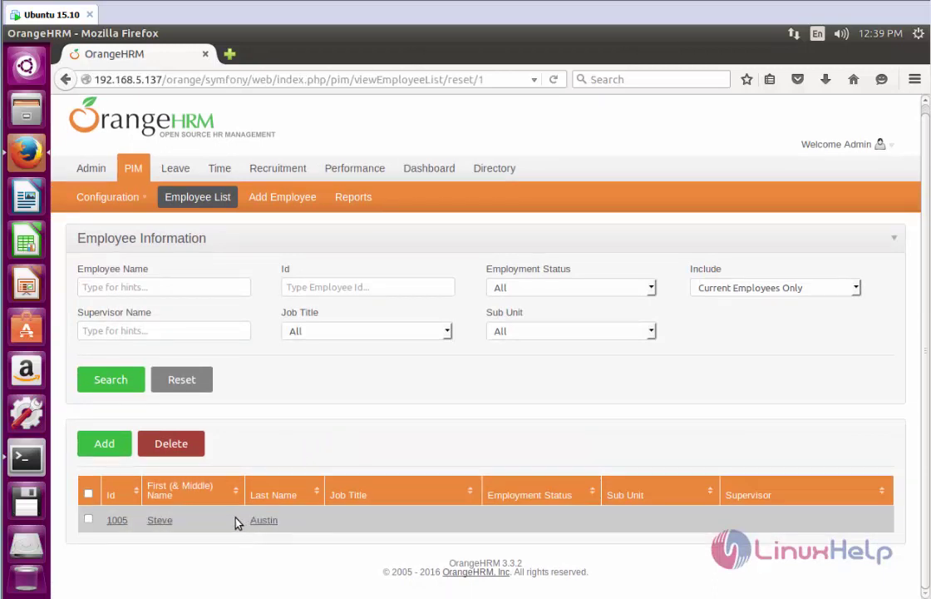
Start an Add Employee record with first, middle, last name, employee ID and a .jpg portrait
{"action": "left_click", "coordinate": [266, 198]}
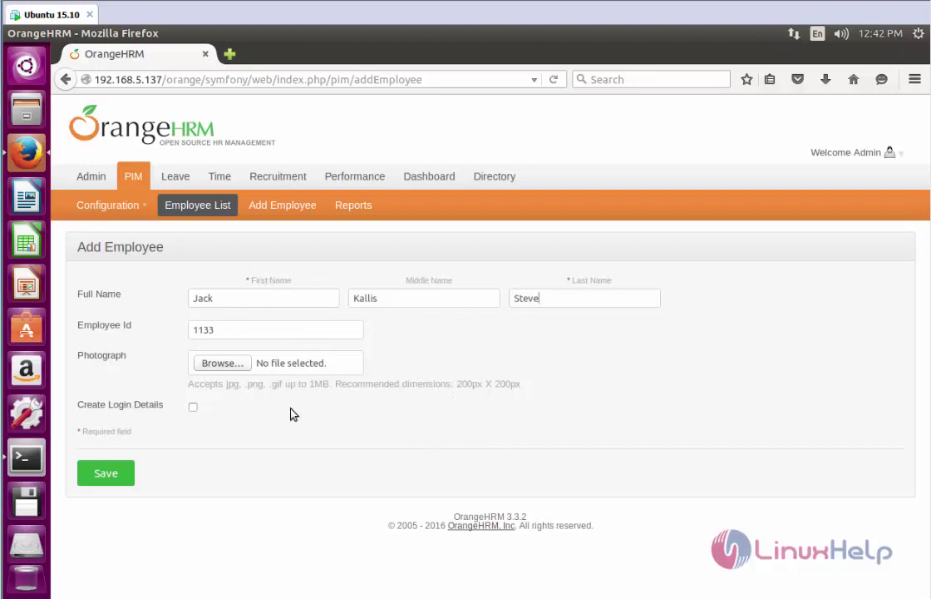
{"action": "left_click", "coordinate": [234, 365]}
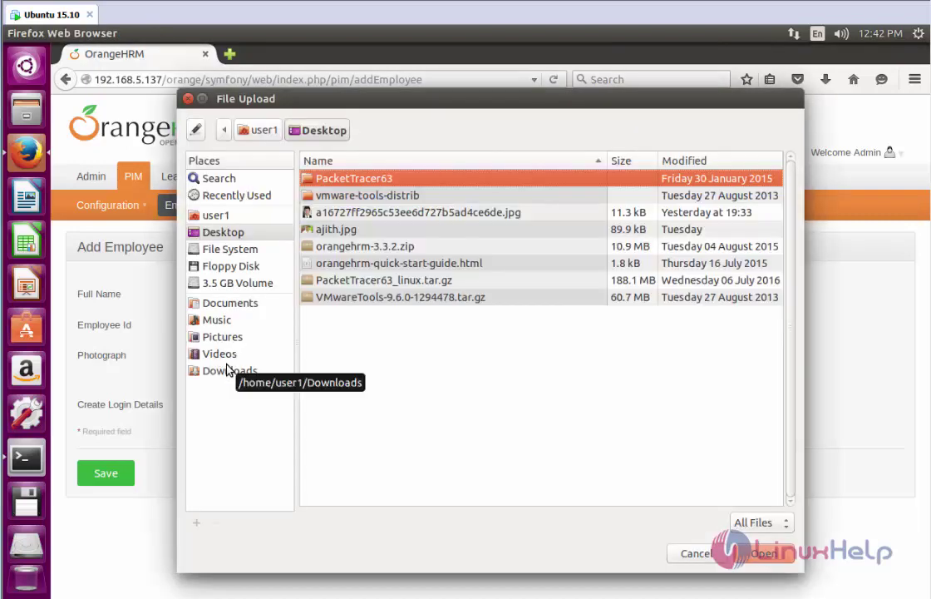
{"action": "left_click", "coordinate": [369, 215]}
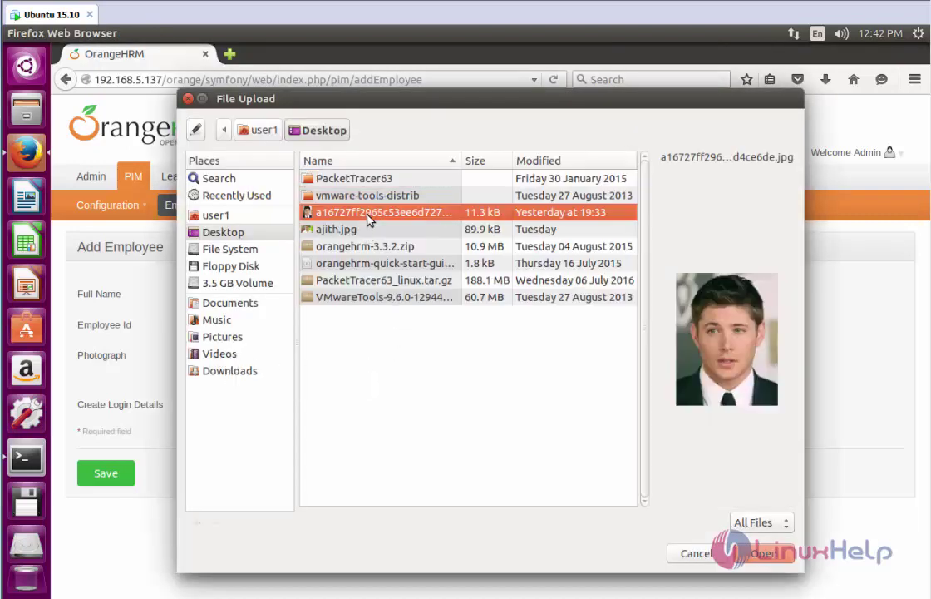
{"action": "left_click", "coordinate": [765, 553]}
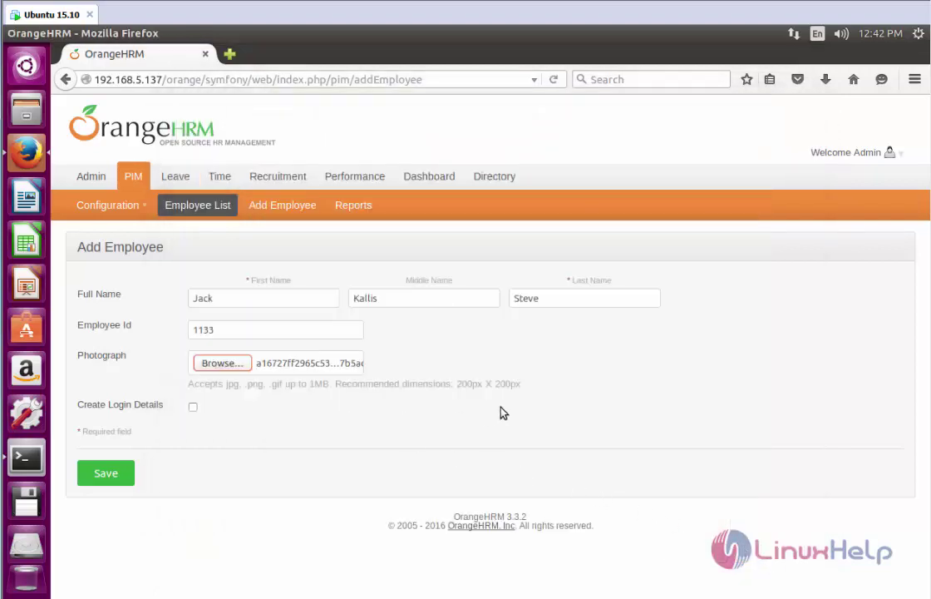
Enable login details with a username and password, keep status Enabled, and save the employee
{"action": "left_click", "coordinate": [289, 421]}
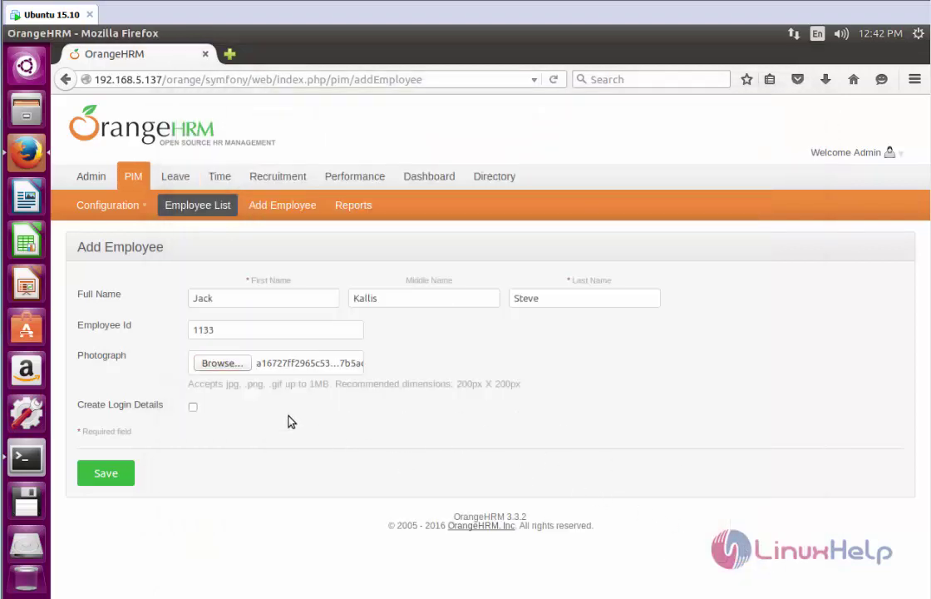
{"action": "left_click", "coordinate": [192, 409]}
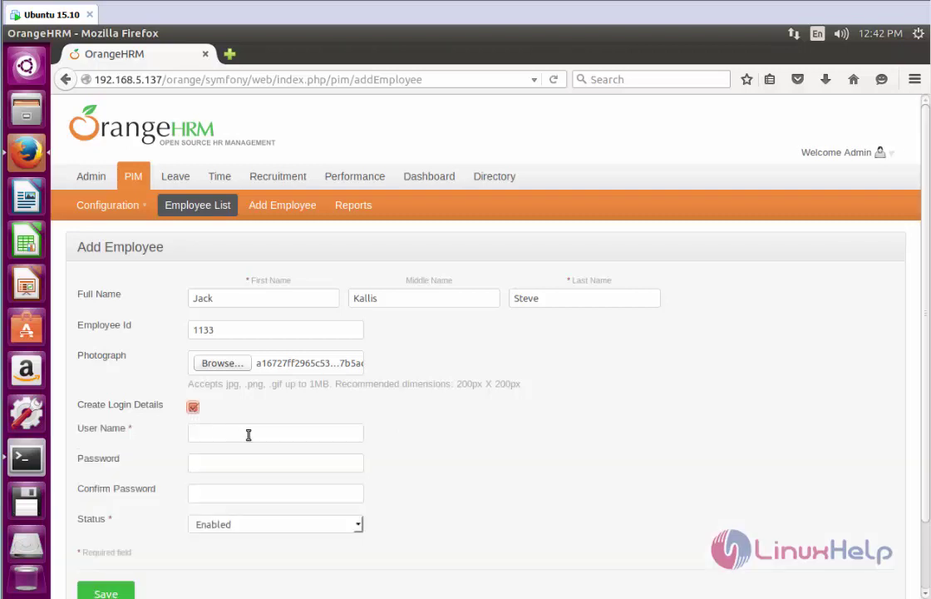
{"action": "scroll", "coordinate": [274, 428], "scroll_direction": "down", "scroll_amount": 1}
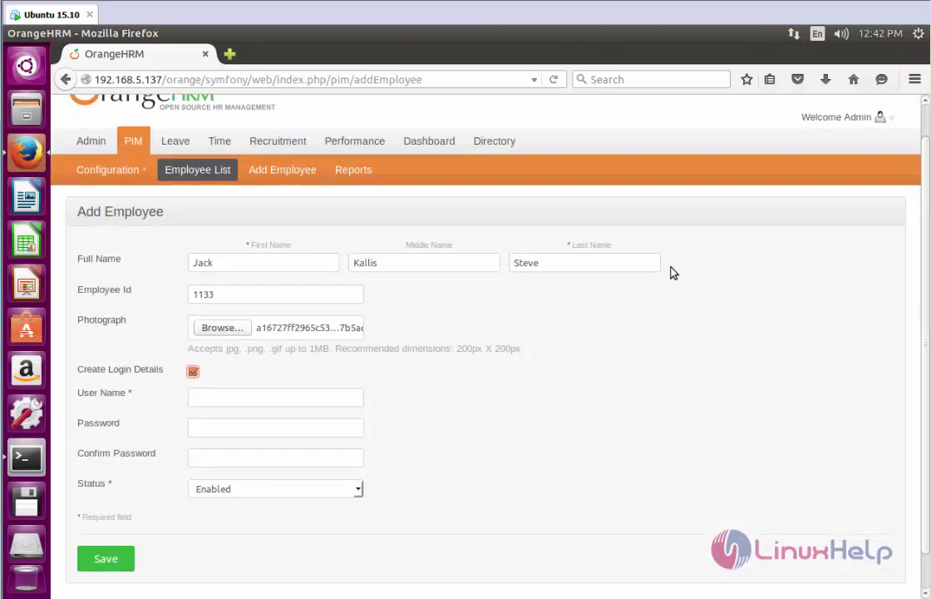
{"action": "mouse_move", "coordinate": [758, 2]}
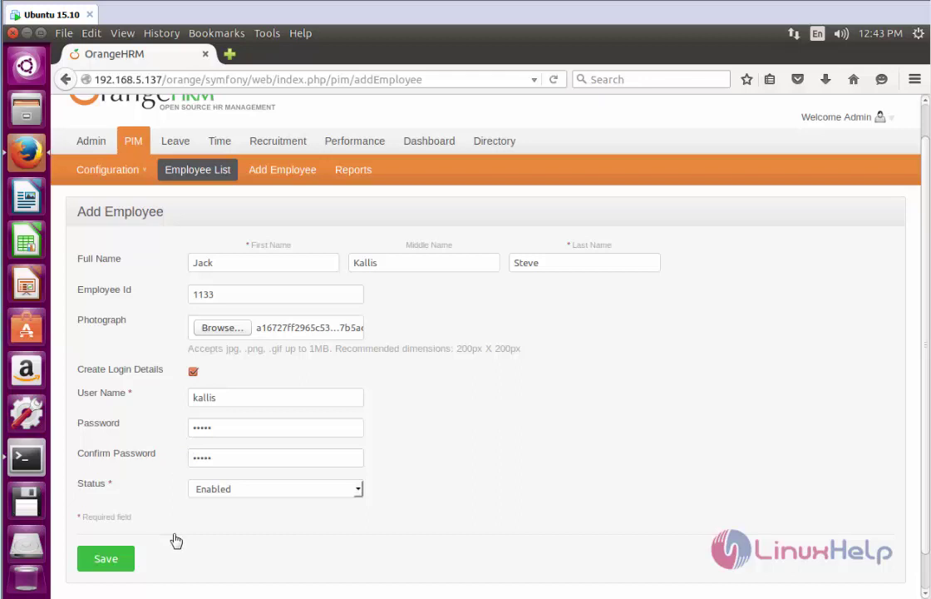
{"action": "left_click", "coordinate": [358, 490]}
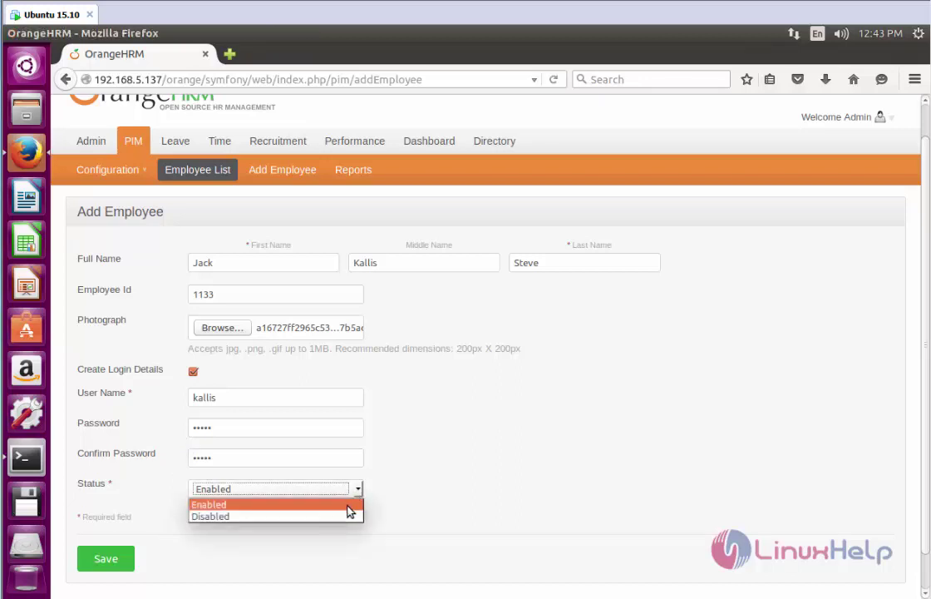
{"action": "left_click", "coordinate": [274, 501]}
{"action": "left_click", "coordinate": [113, 562]}
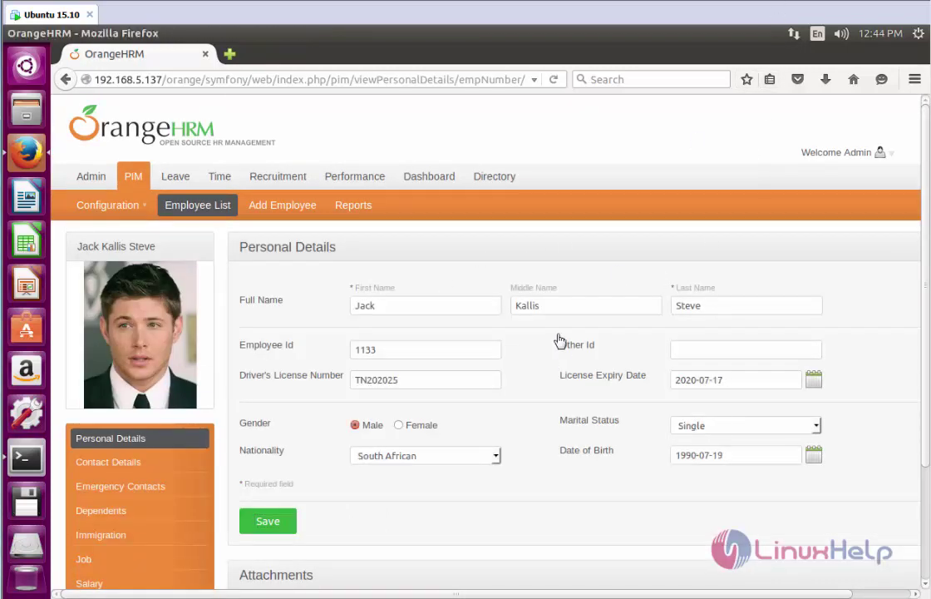
{"action": "scroll", "coordinate": [605, 500], "scroll_direction": "down", "scroll_amount": 2}
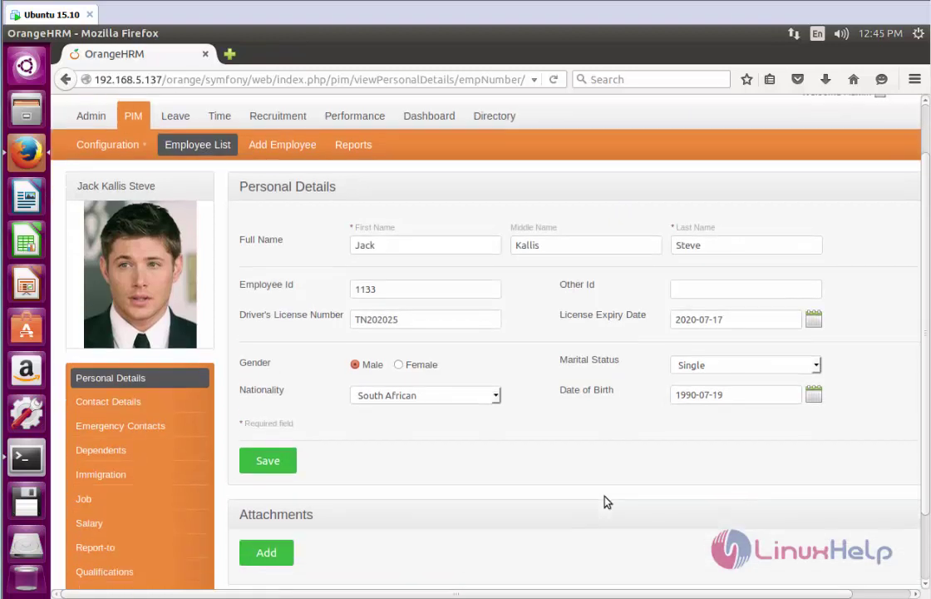
{"action": "left_click", "coordinate": [278, 462]}
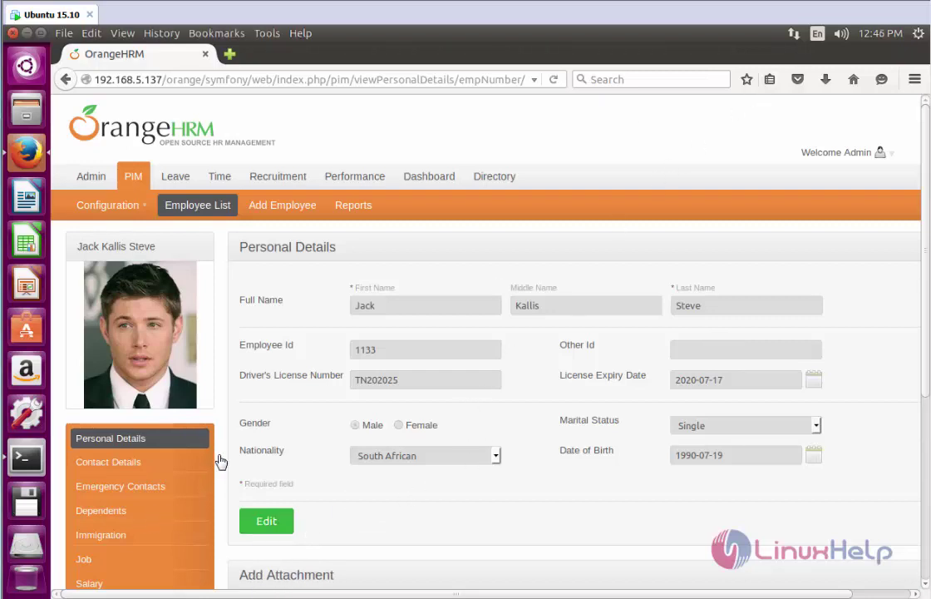
Save the employee's South African address, phone numbers and work e-mail, then open Emergency Contacts
{"action": "left_click", "coordinate": [131, 463]}
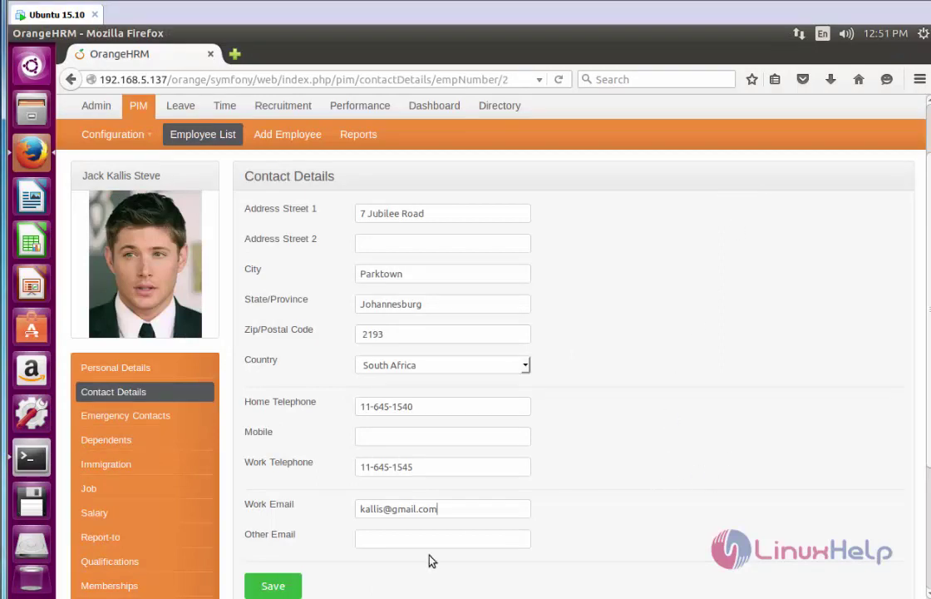
{"action": "left_click", "coordinate": [283, 586]}
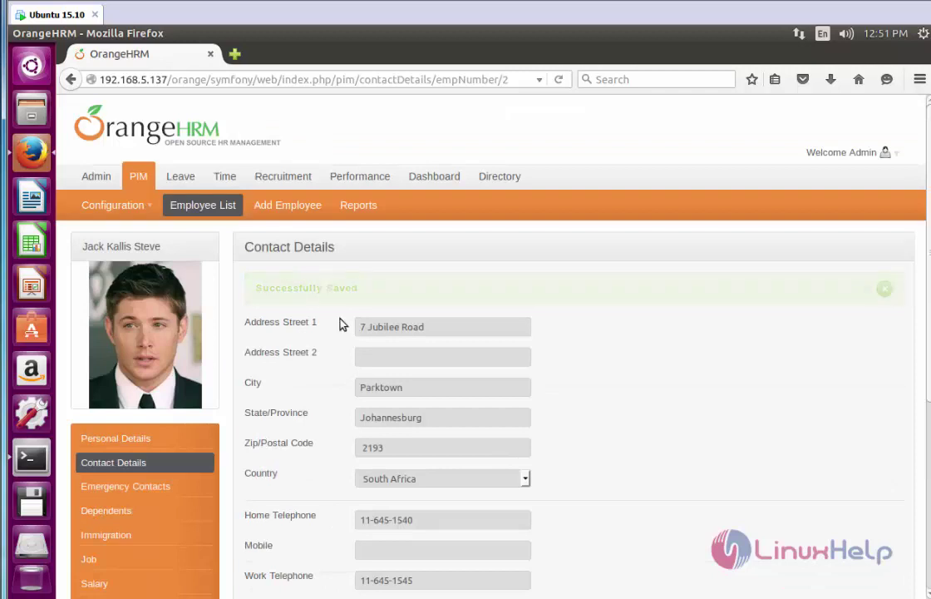
{"action": "scroll", "coordinate": [465, 341], "scroll_direction": "down", "scroll_amount": 1}
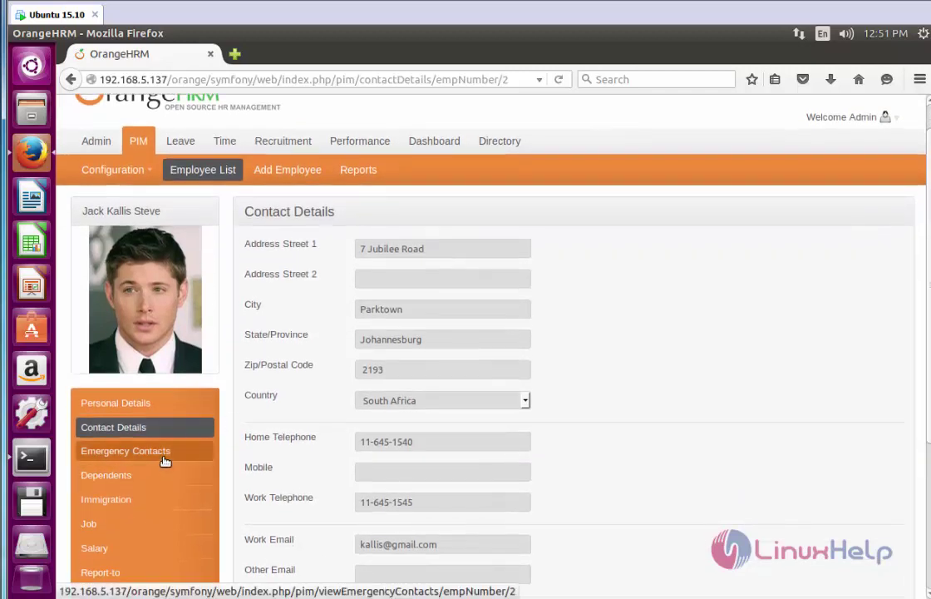
{"action": "left_click", "coordinate": [164, 457]}
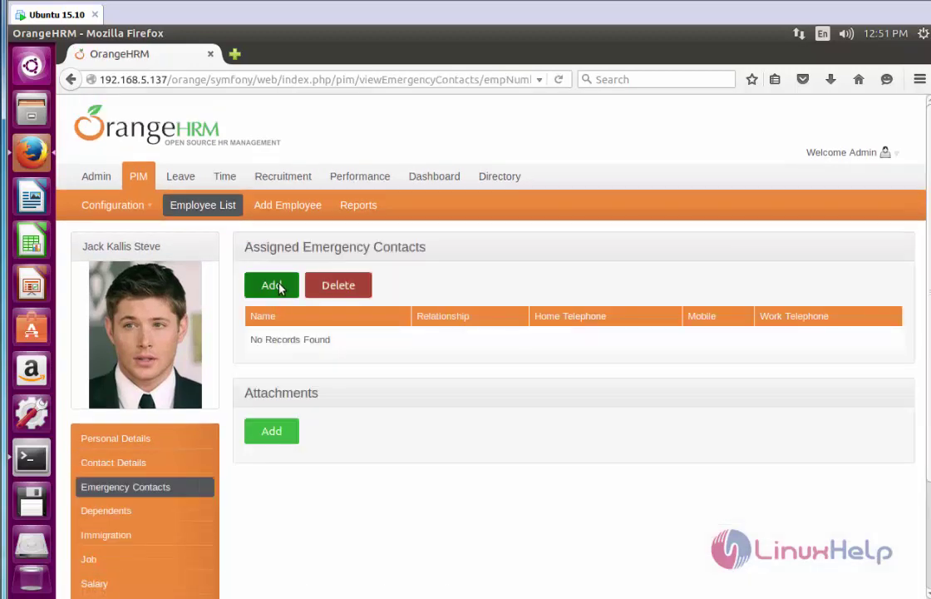
Add the employee's father as an emergency contact with home and work telephone numbers
{"action": "left_click", "coordinate": [274, 286]}
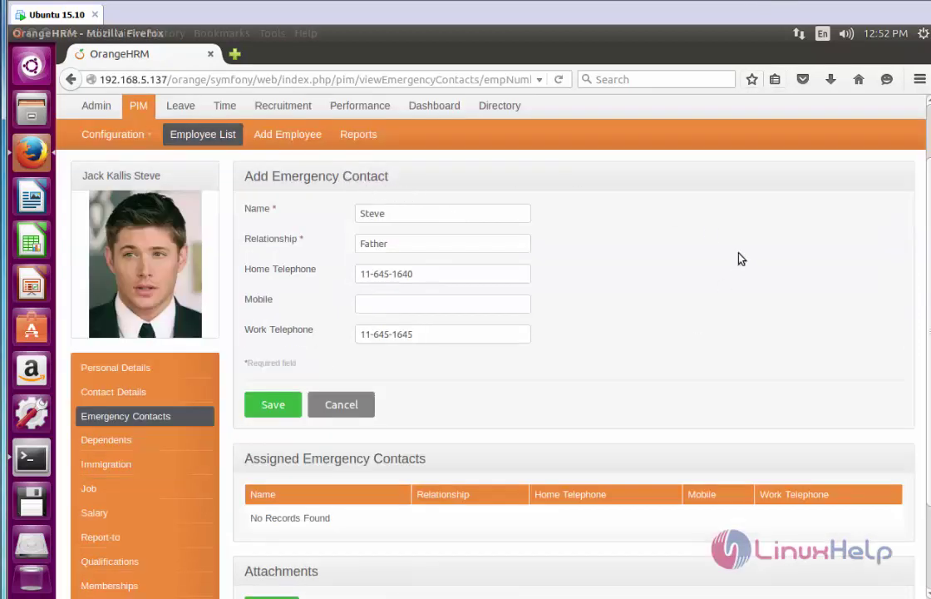
{"action": "left_click", "coordinate": [268, 408]}
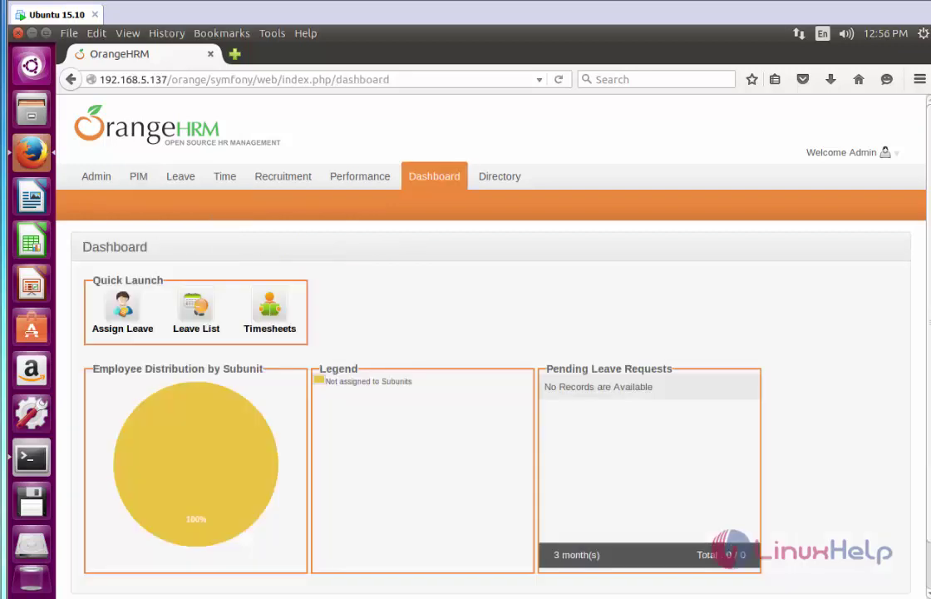
{"action": "mouse_move", "coordinate": [211, 210]}
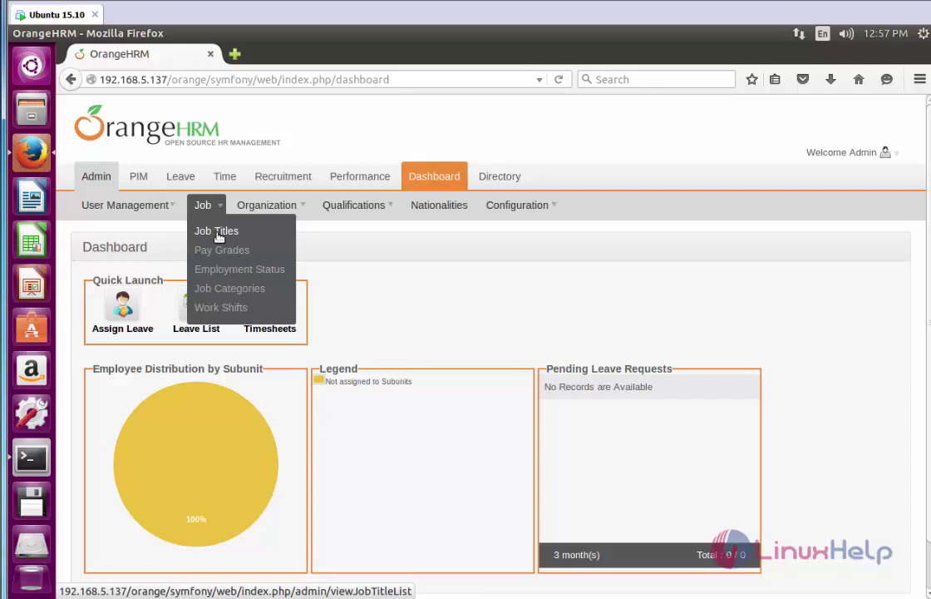
Add the Linux Sever Admin job title, described as monitoring and maintaining servers
{"action": "left_click", "coordinate": [217, 235]}
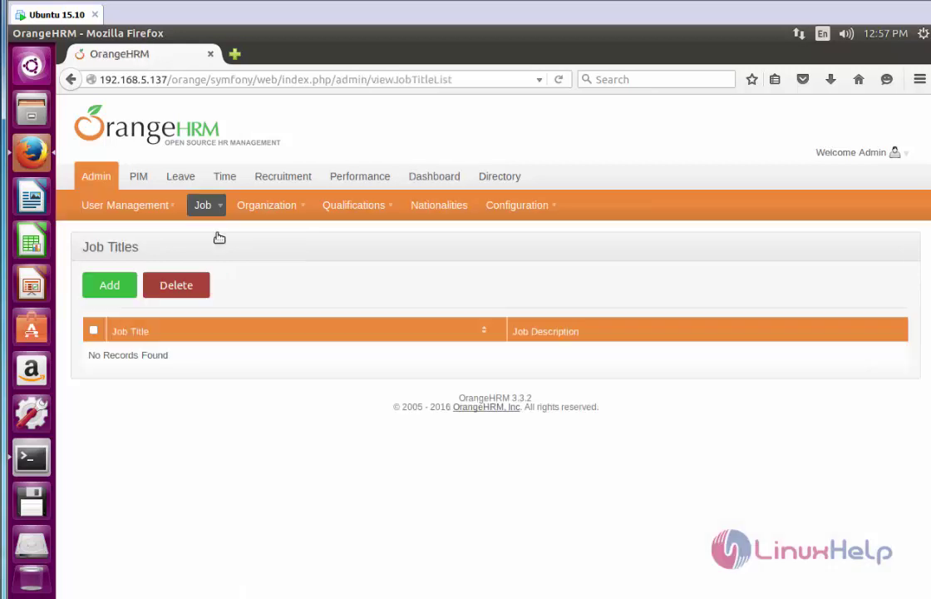
{"action": "left_click", "coordinate": [110, 288]}
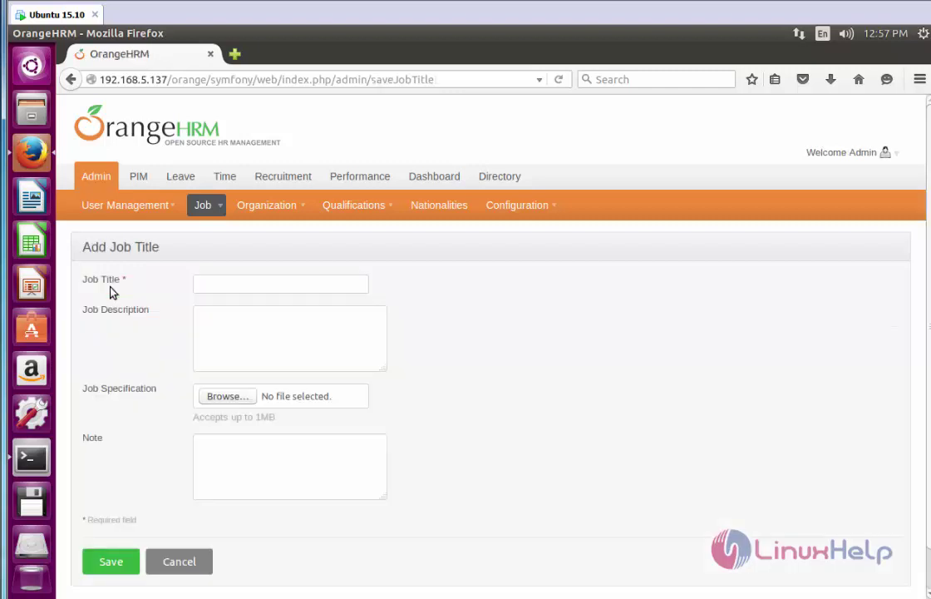
{"action": "left_click", "coordinate": [216, 281]}
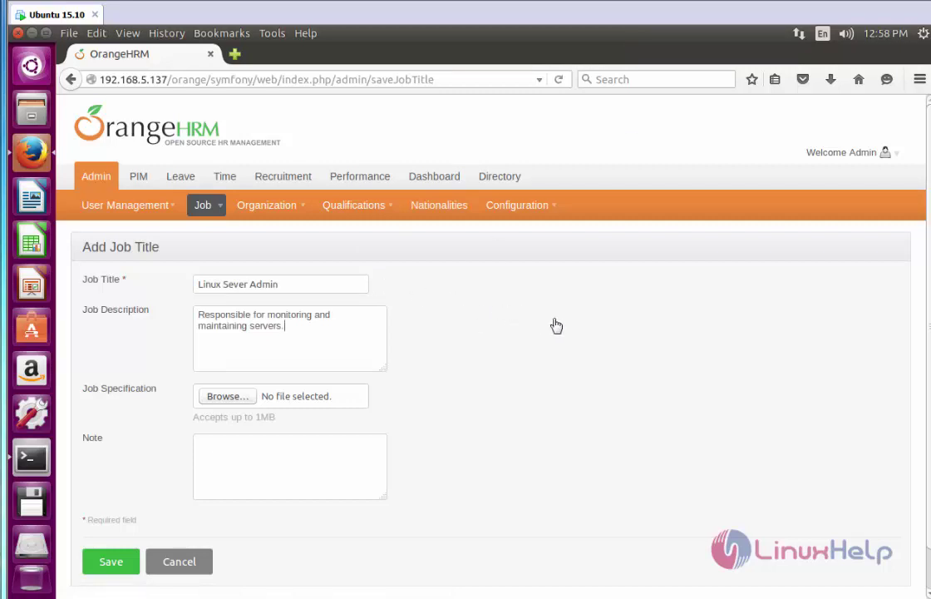
{"action": "left_click", "coordinate": [124, 566]}
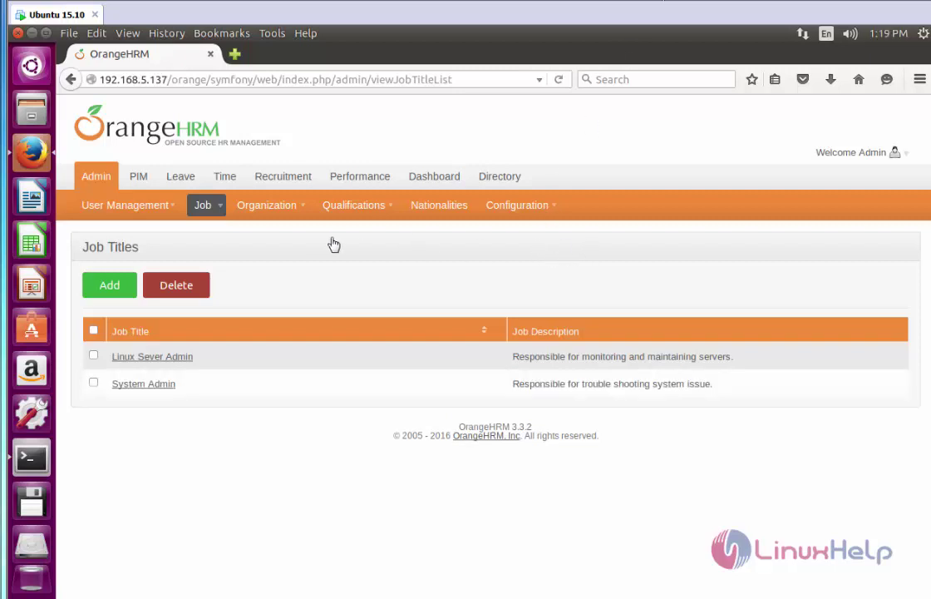
{"action": "mouse_move", "coordinate": [214, 210]}
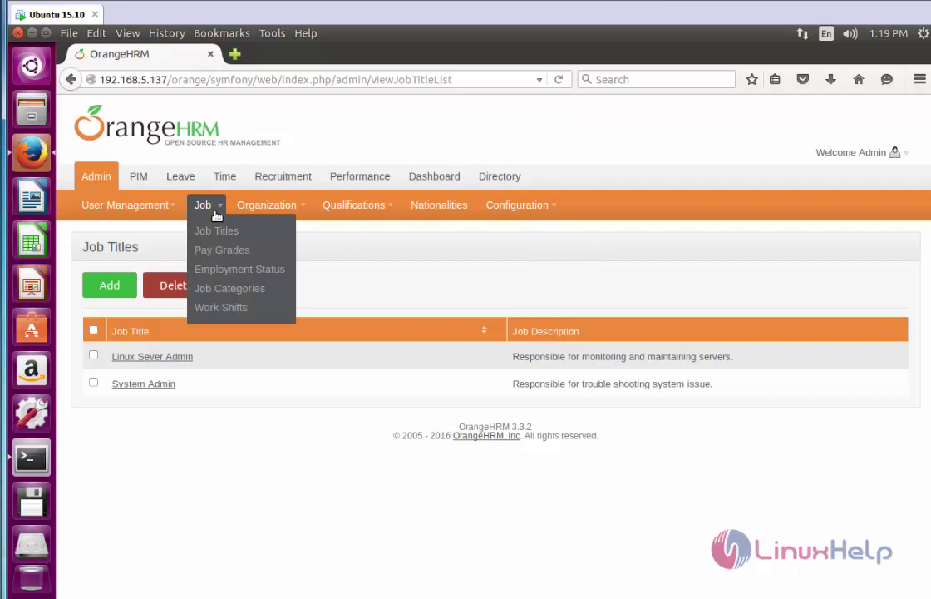
Create the Basic Pay grade and assign it USD with a 5000–7000 salary range
{"action": "left_click", "coordinate": [223, 253]}
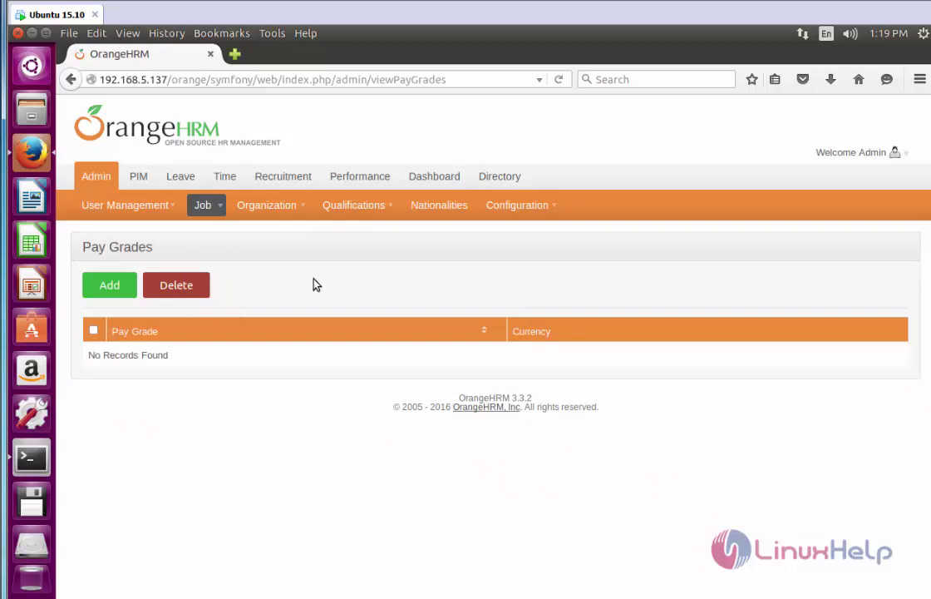
{"action": "left_click", "coordinate": [114, 294]}
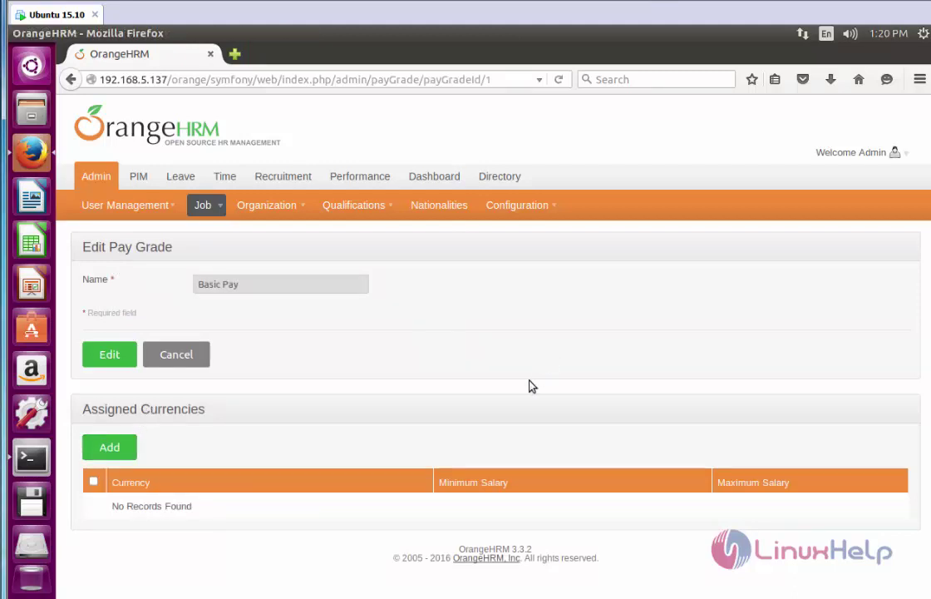
{"action": "left_click", "coordinate": [129, 448]}
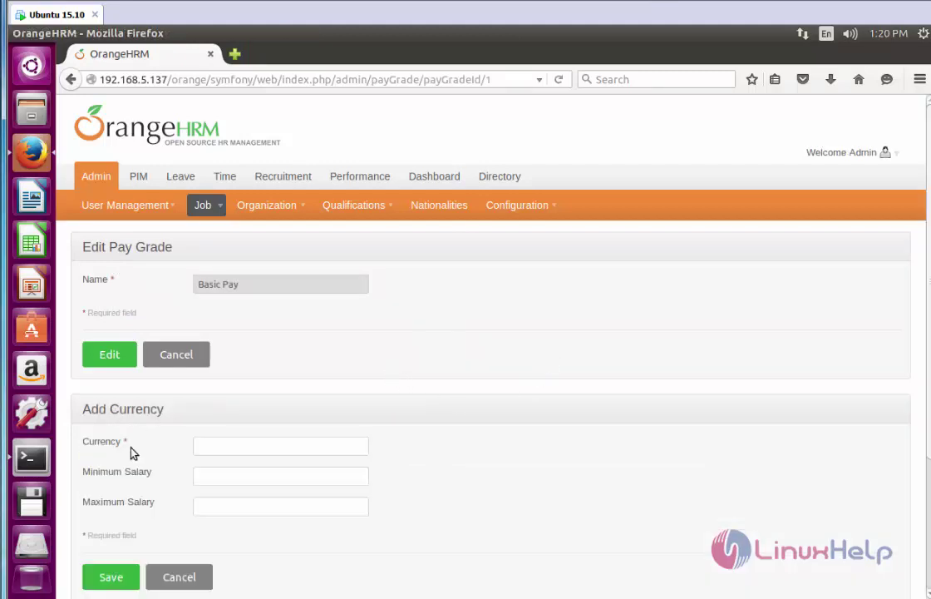
{"action": "left_click", "coordinate": [237, 445]}
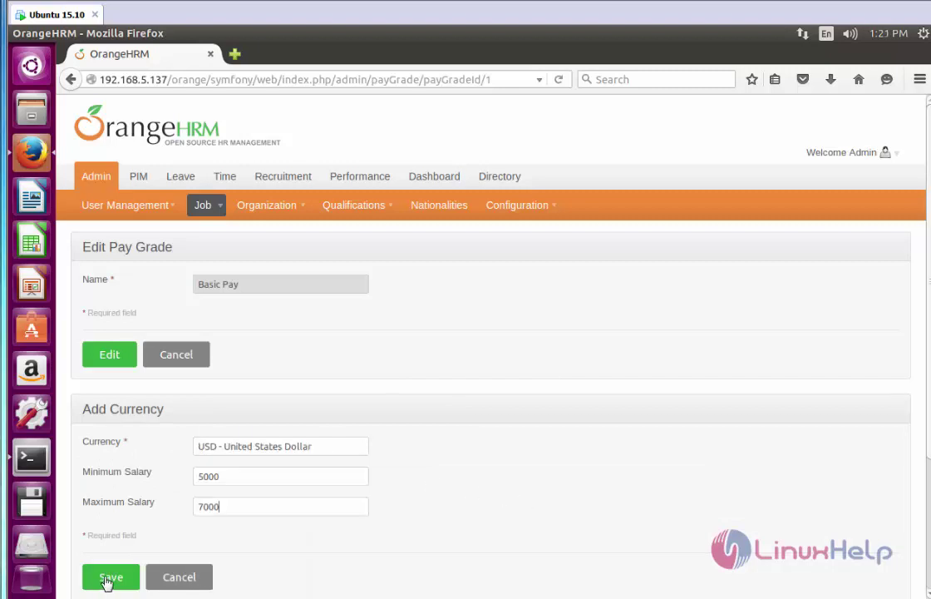
{"action": "left_click", "coordinate": [110, 583]}
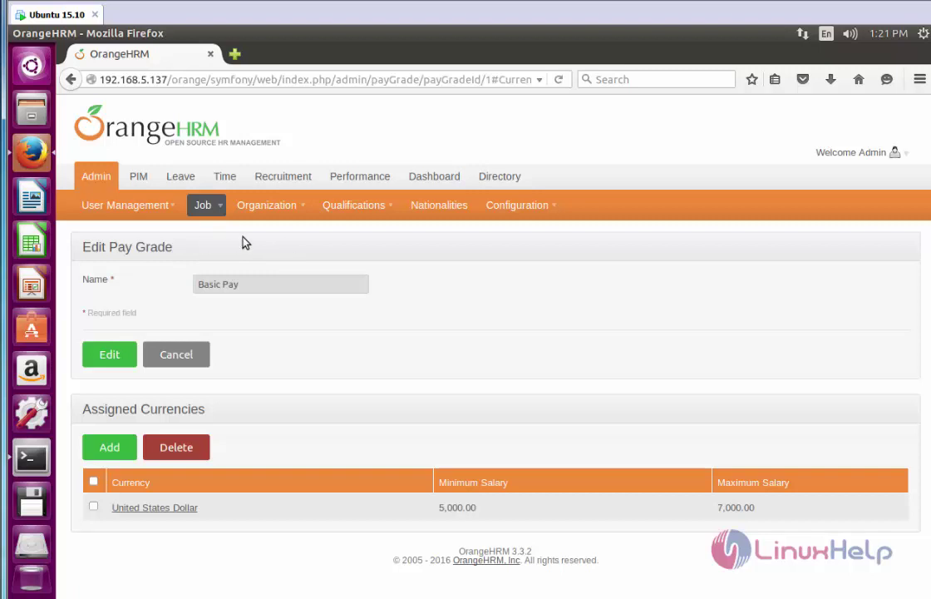
{"action": "mouse_move", "coordinate": [558, 23]}
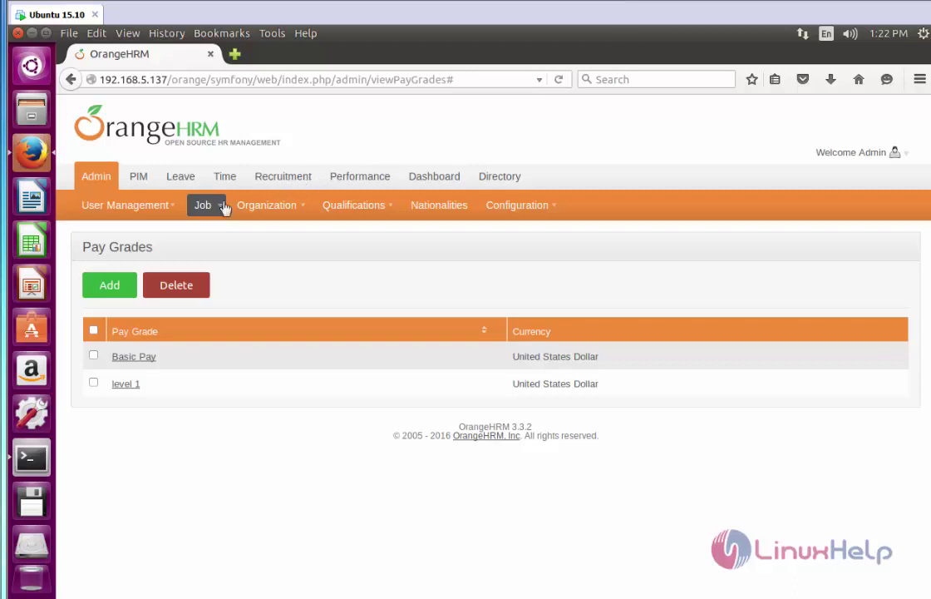
Add 'contract' to the Employment Status list, correcting the misspelled name before saving
{"action": "mouse_move", "coordinate": [213, 231]}
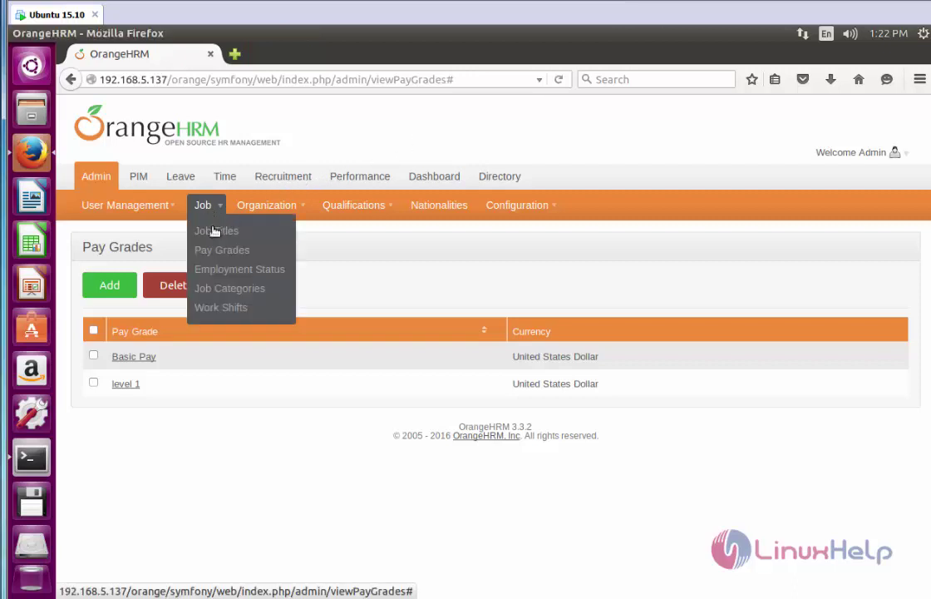
{"action": "left_click", "coordinate": [226, 269]}
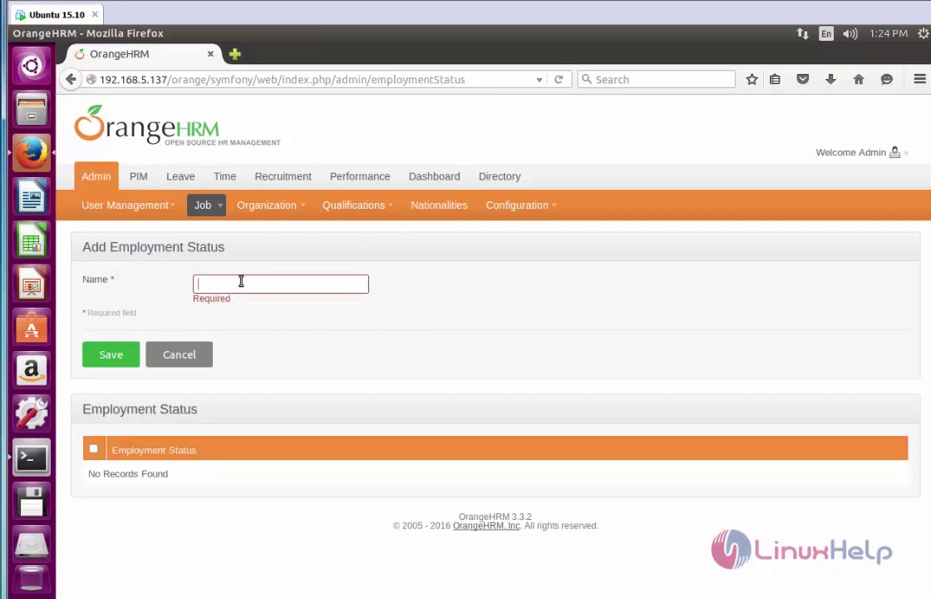
{"action": "type", "text": "contra"}
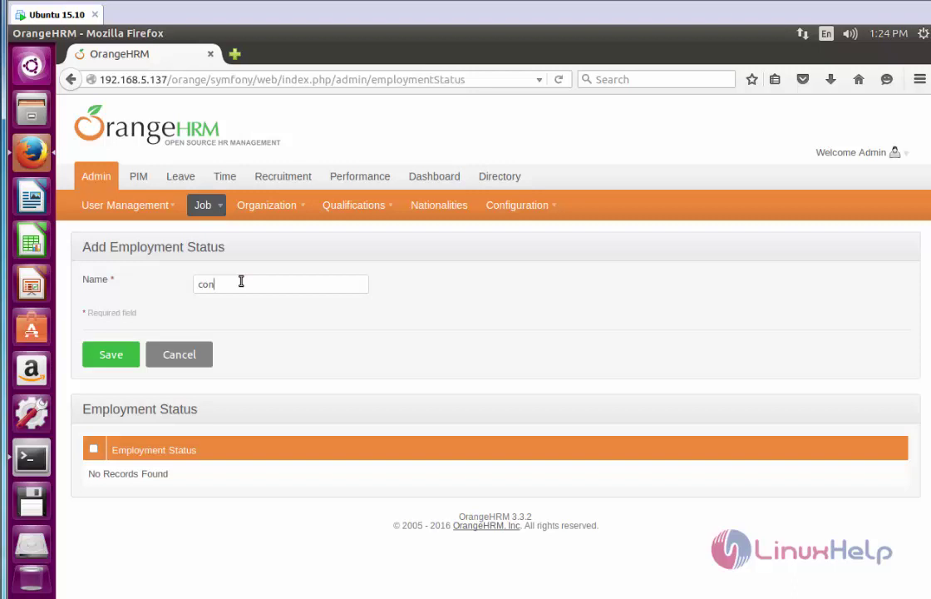
{"action": "type", "text": "t"}
{"action": "key", "text": "BackSpace"}
{"action": "type", "text": "ct"}
{"action": "left_click", "coordinate": [117, 359]}
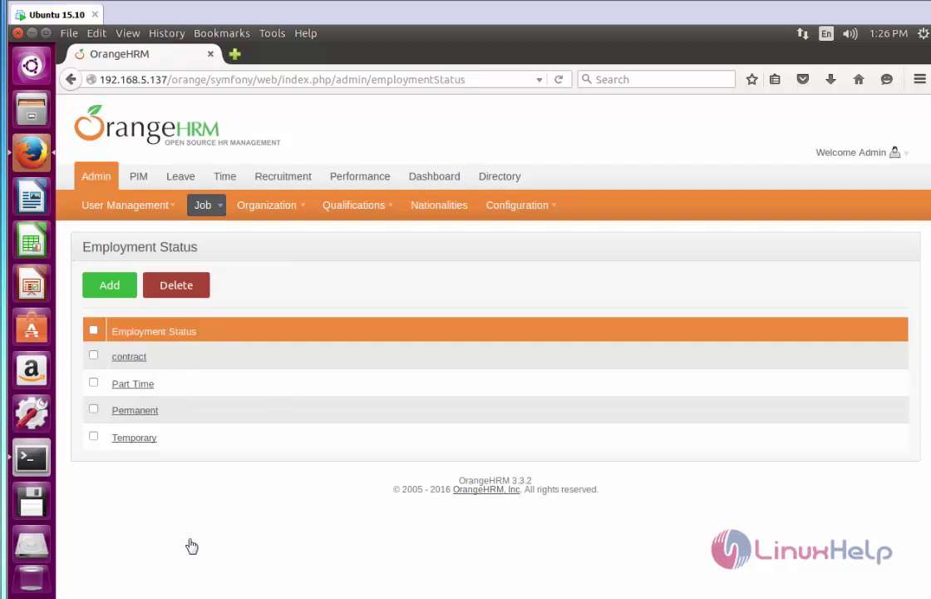
{"action": "mouse_move", "coordinate": [211, 206]}
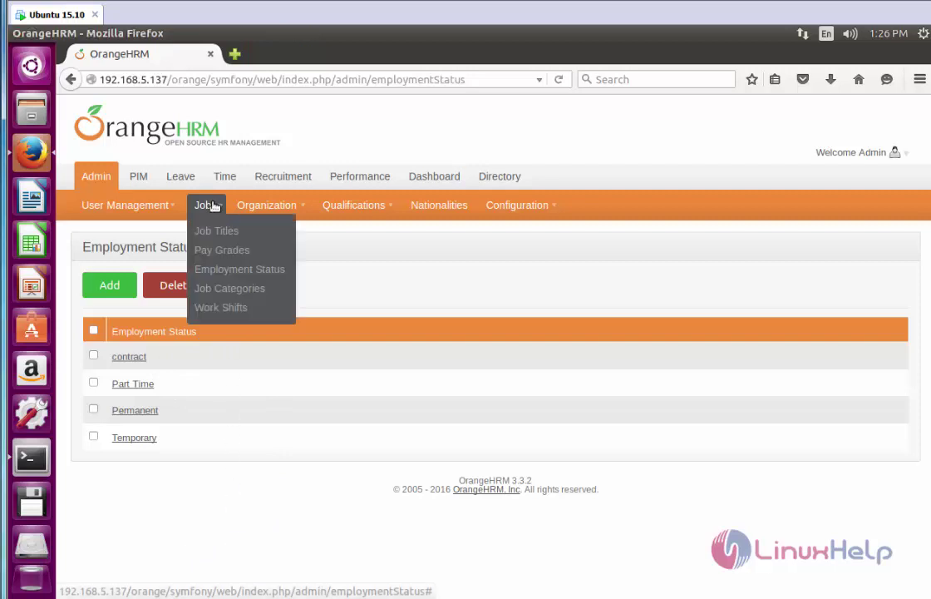
Add 'Server Admin' as a new job category on the Job Categories page
{"action": "left_click", "coordinate": [255, 290]}
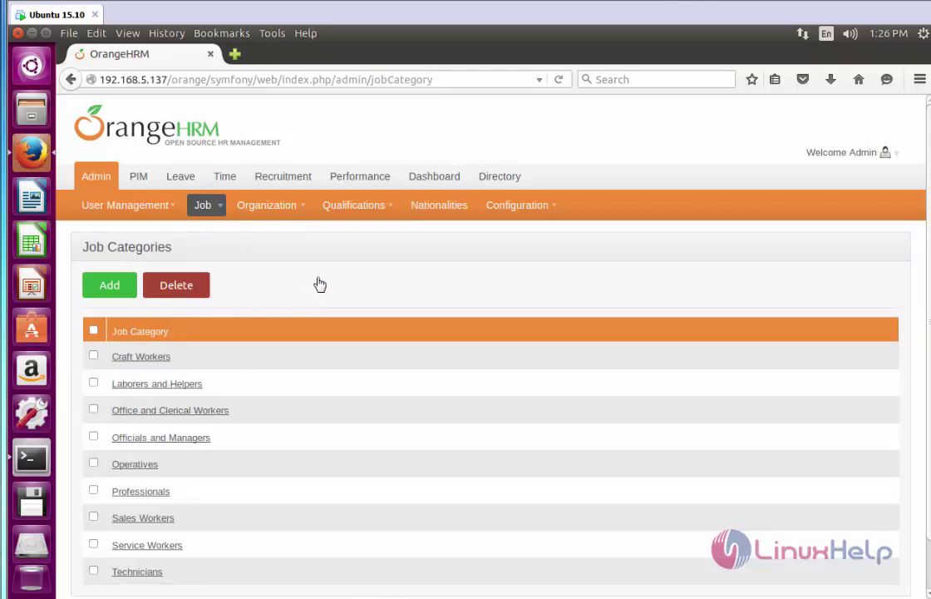
{"action": "left_click", "coordinate": [116, 288]}
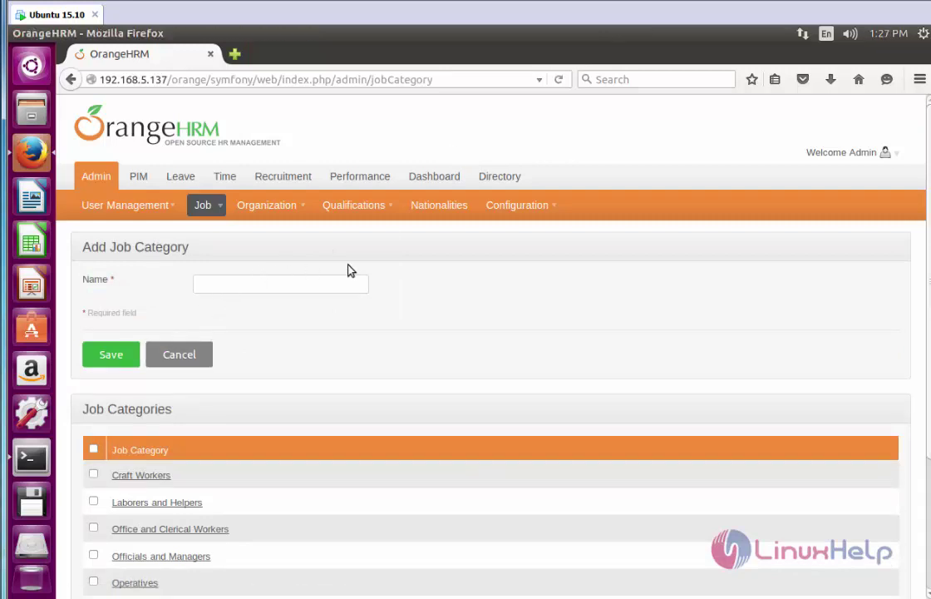
{"action": "type", "text": "Server Admin"}
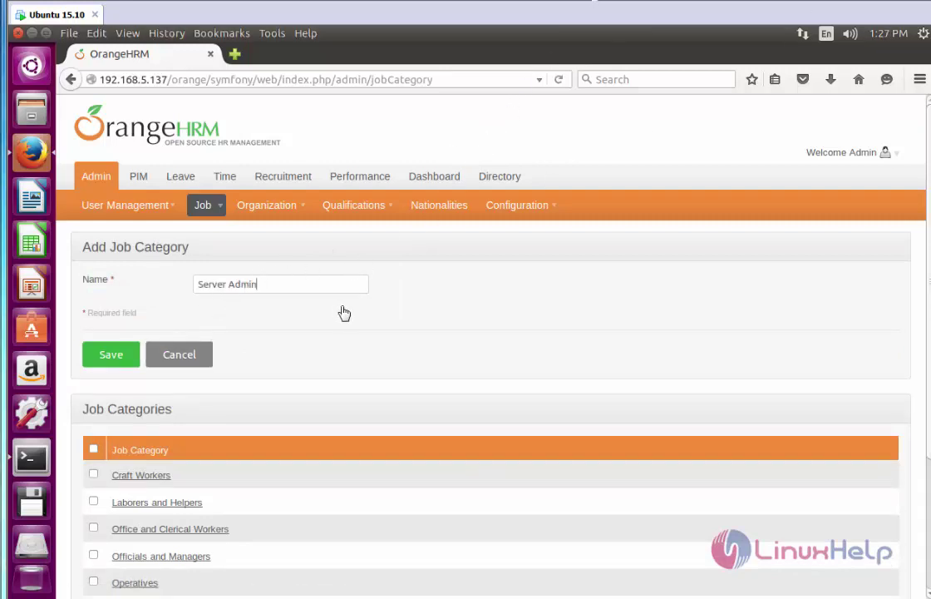
{"action": "left_click", "coordinate": [114, 356]}
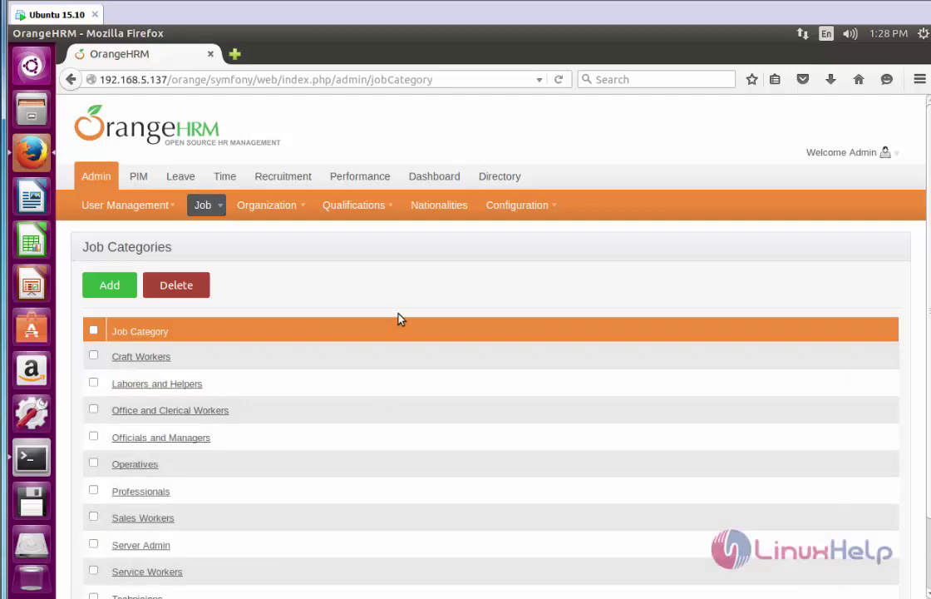
Review the updated Job Categories list and bring up the Job menu
{"action": "mouse_move", "coordinate": [125, 34]}
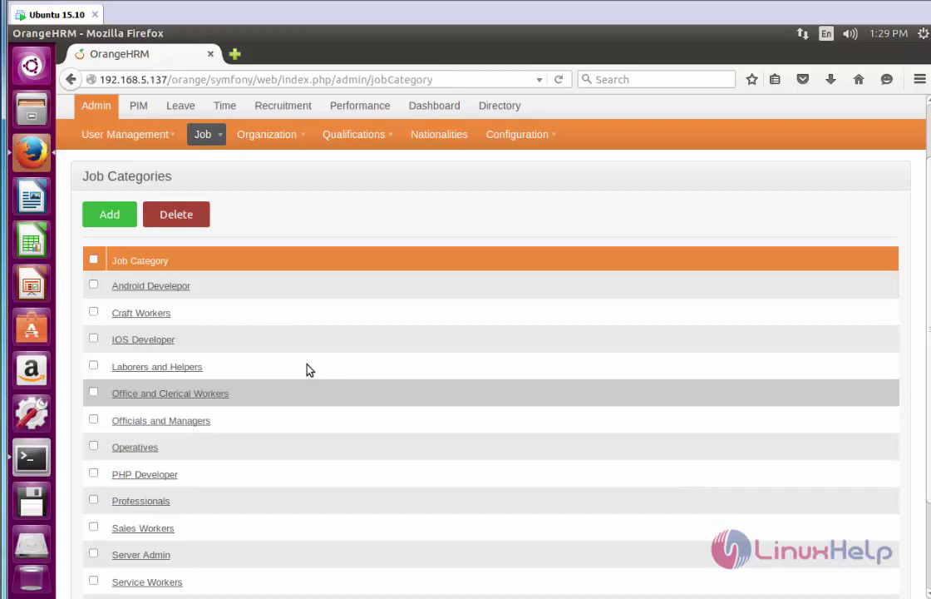
{"action": "scroll", "coordinate": [308, 367], "scroll_direction": "down", "scroll_amount": 2}
{"action": "scroll", "coordinate": [308, 368], "scroll_direction": "up", "scroll_amount": 3}
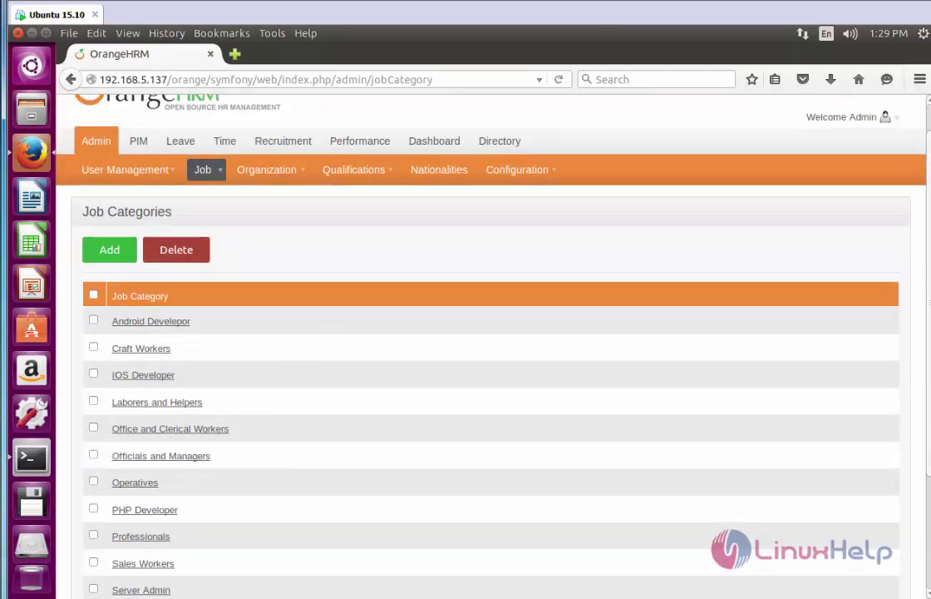
{"action": "left_click", "coordinate": [212, 171]}
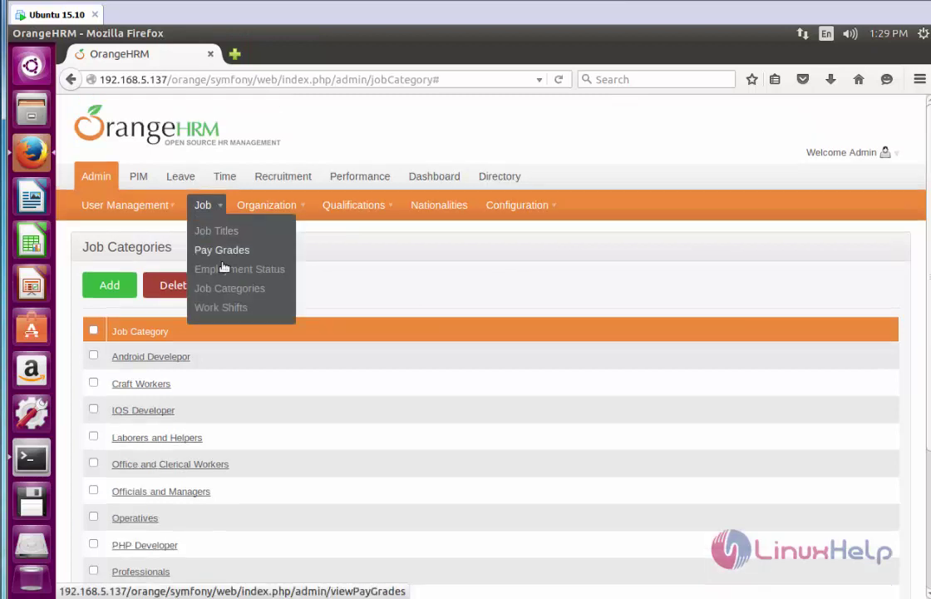
Add and save a 'General Shift' work shift running 09:00 to 18:00
{"action": "left_click", "coordinate": [229, 310]}
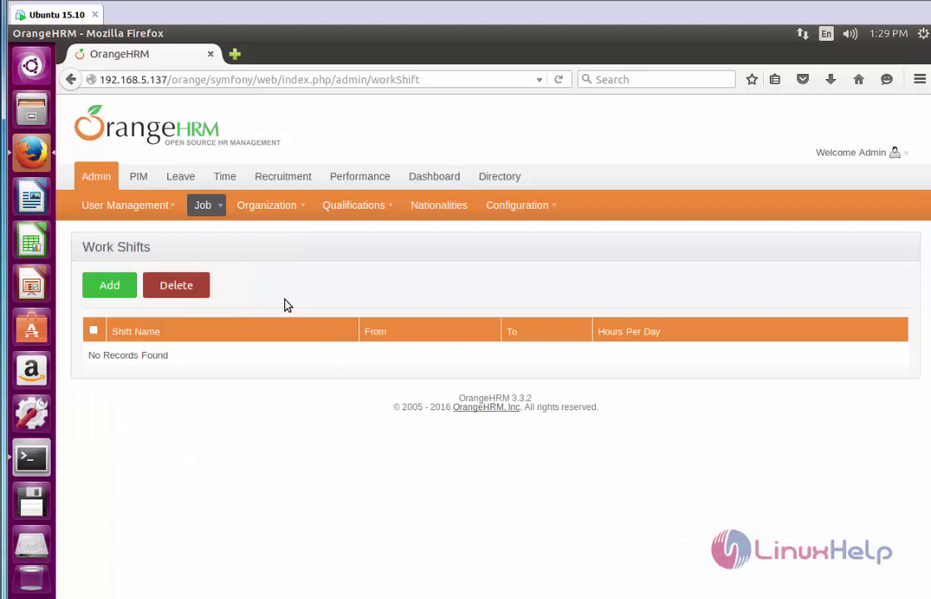
{"action": "mouse_move", "coordinate": [173, 32]}
{"action": "left_click", "coordinate": [126, 283]}
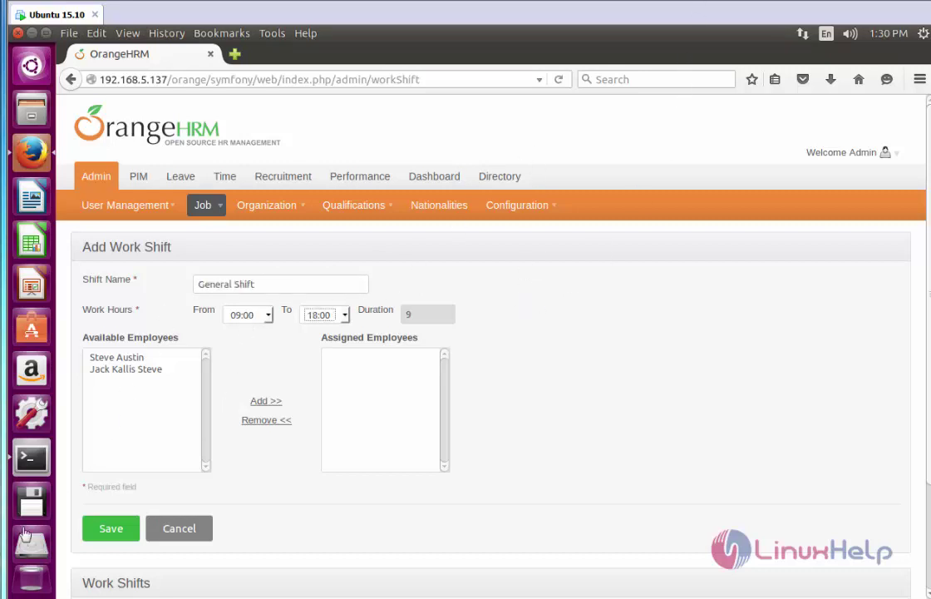
{"action": "left_click", "coordinate": [117, 538]}
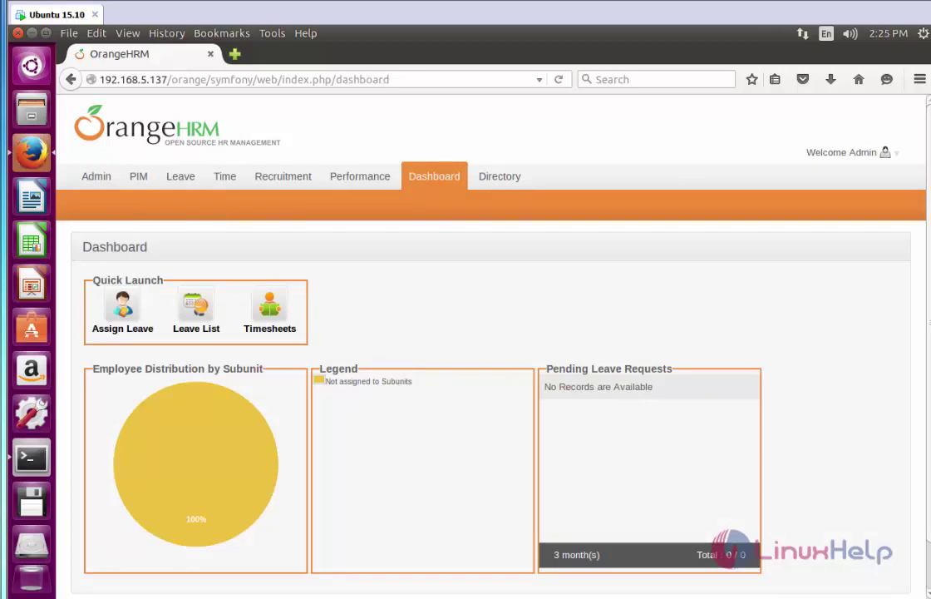
Switch to PIM to view the Employee Information list
{"action": "left_click", "coordinate": [138, 177]}
{"action": "mouse_move", "coordinate": [249, 209]}
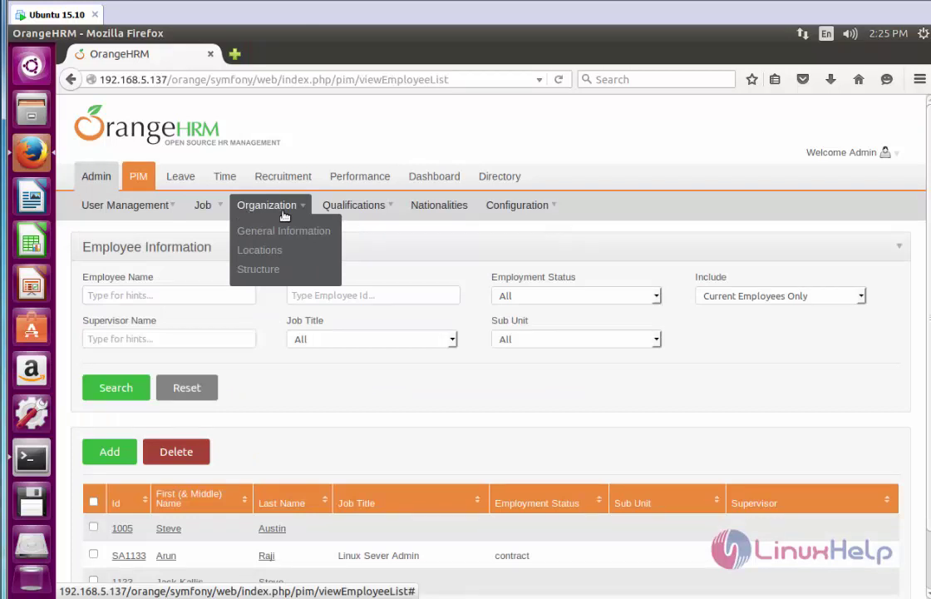
{"action": "mouse_move", "coordinate": [389, 216]}
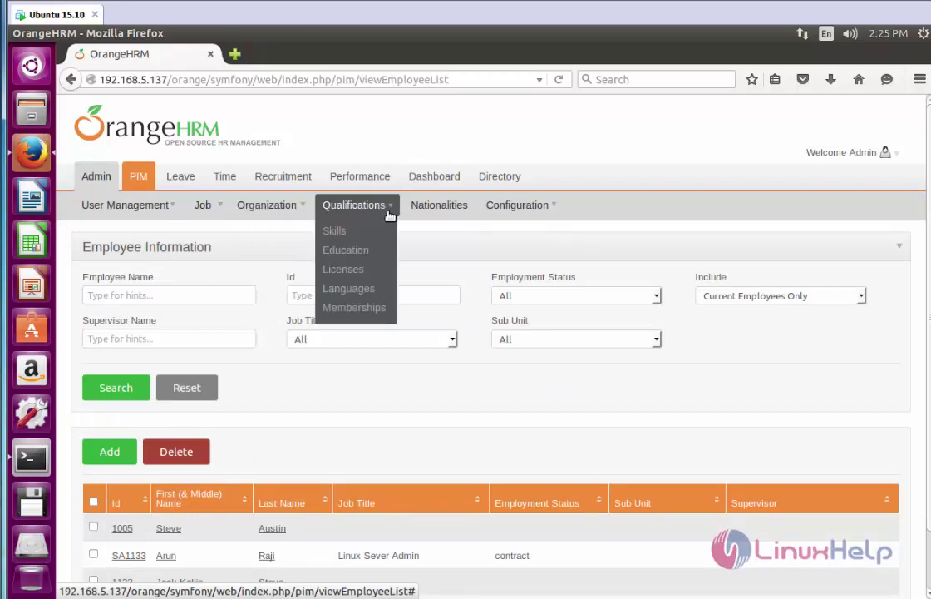